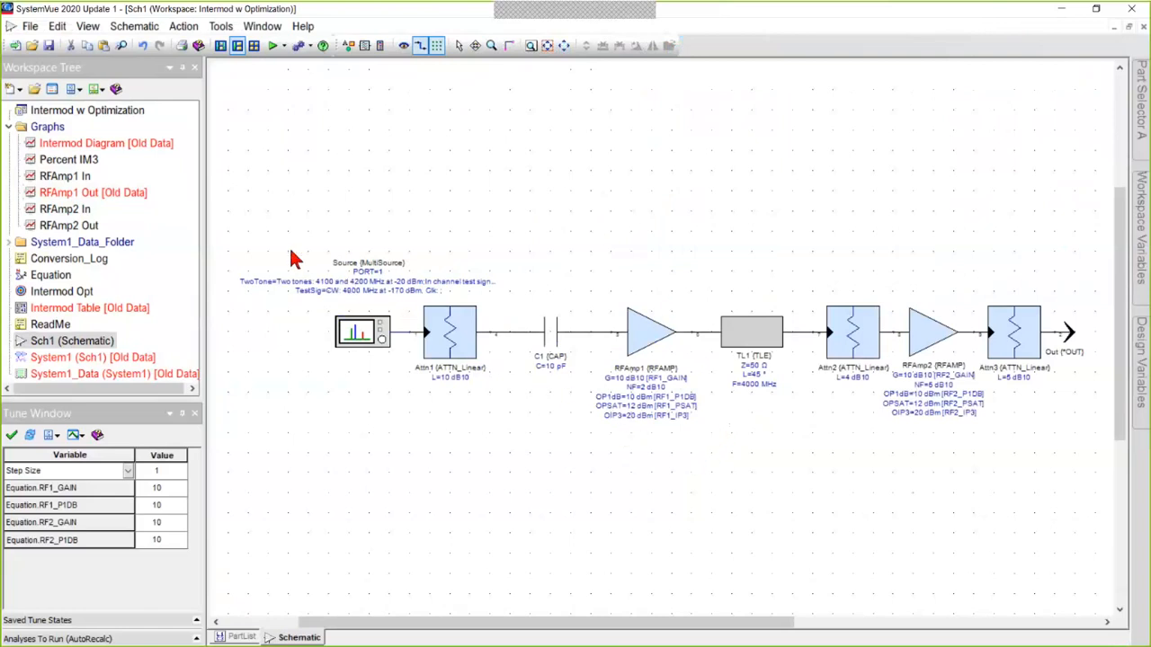
# - Restore the schematic to the tiled window layout and examine the tunable amplifier variables in the Equation script and Tune Window
pyautogui.moveTo(76, 123)
pyautogui.click(1130, 27)
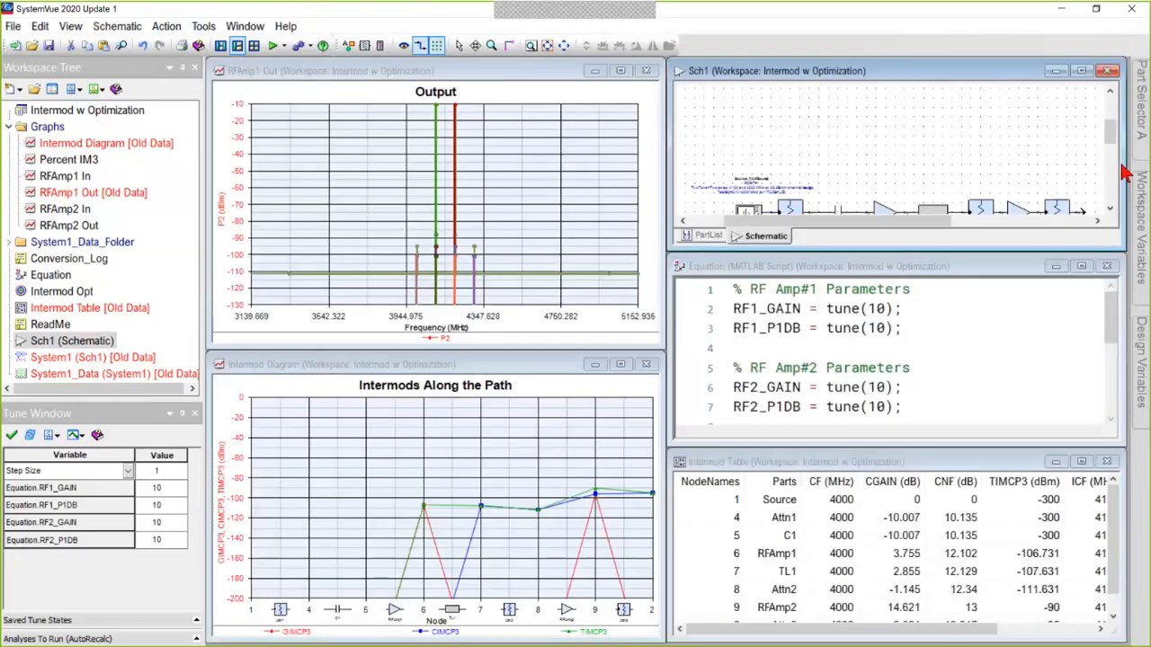
pyautogui.click(1016, 268)
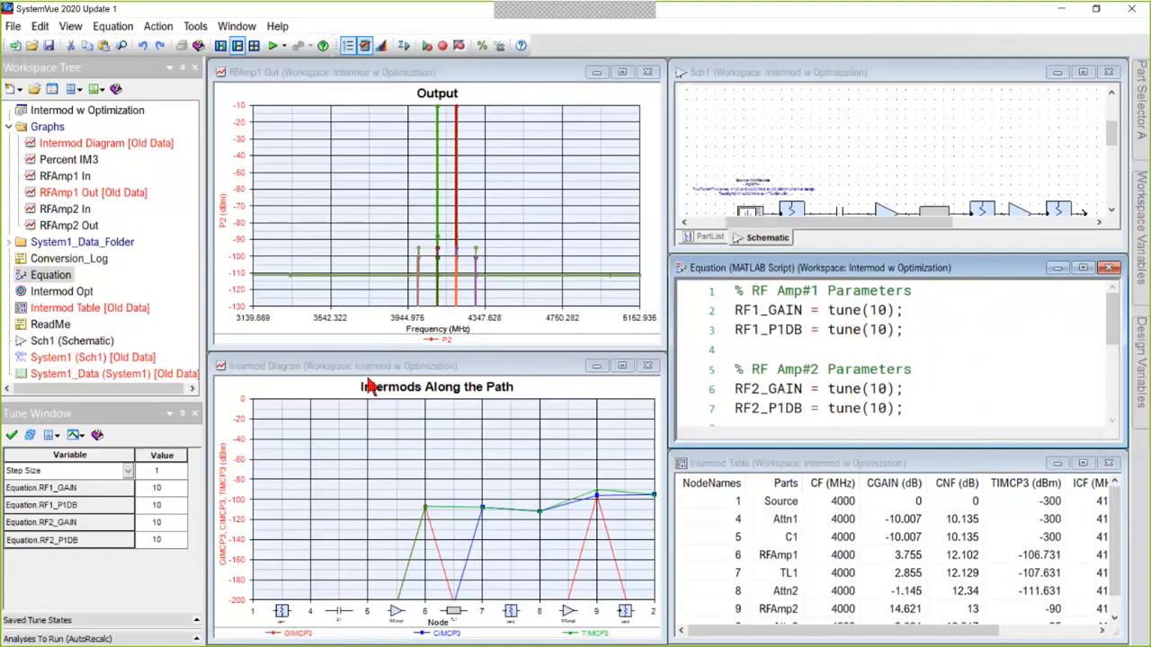
pyautogui.click(98, 418)
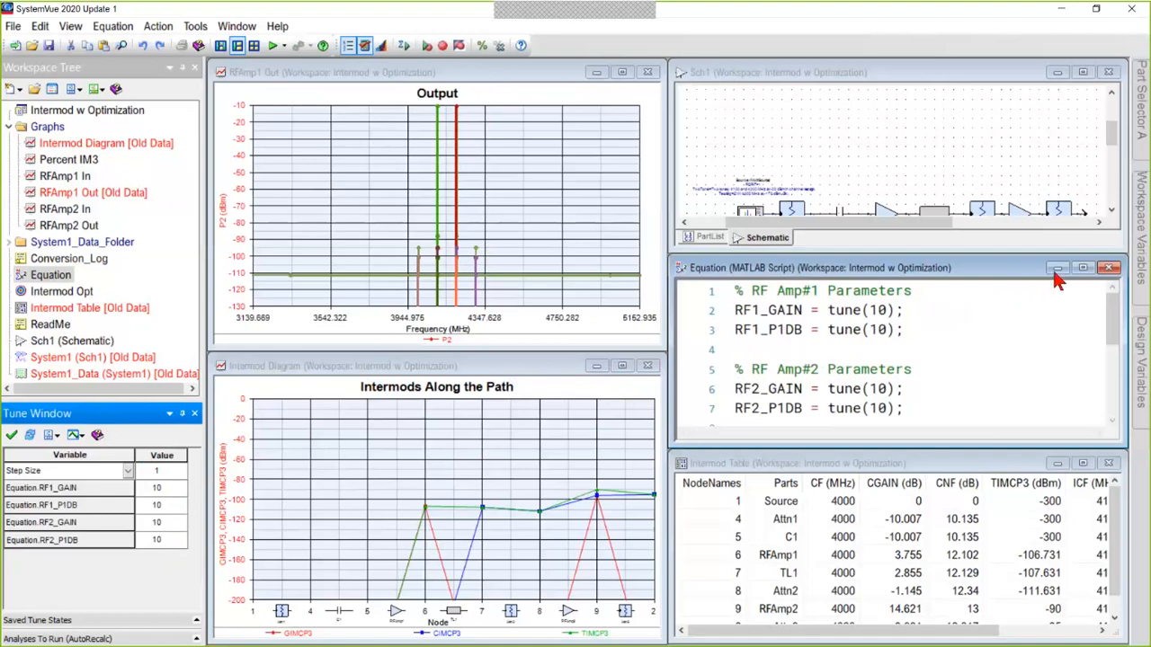
# - Inspect RFAmp1 in the maximized schematic and check which variables its G and OP1dB parameters use, leaving its properties unchanged
pyautogui.click(1085, 73)
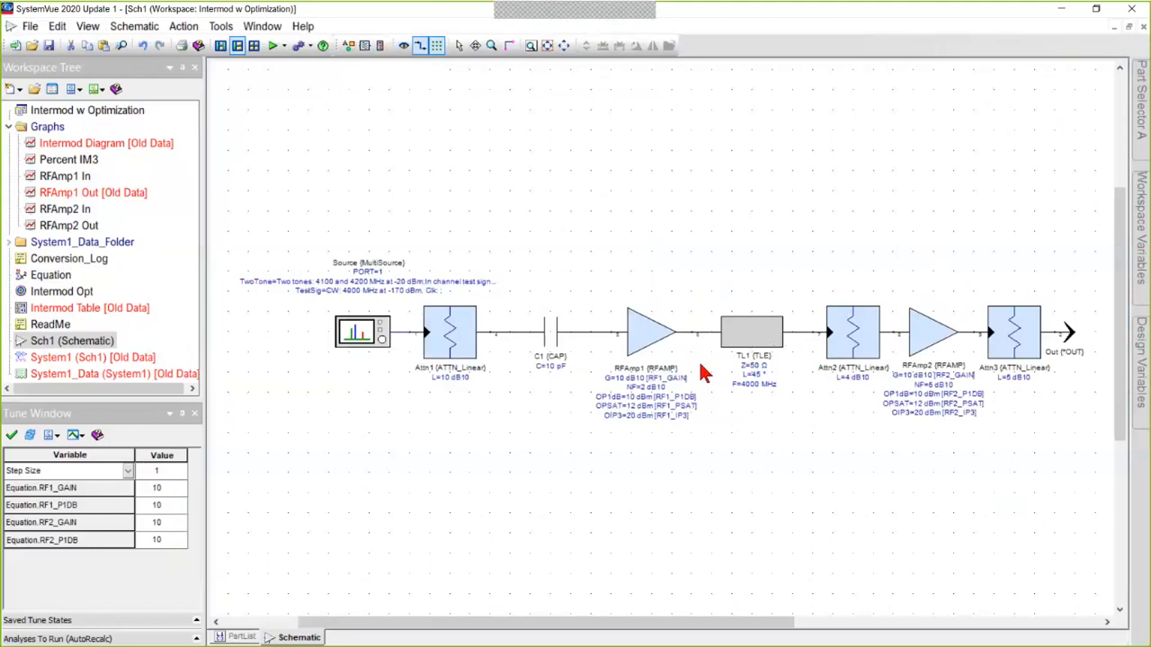
pyautogui.scroll(5, 689, 370)
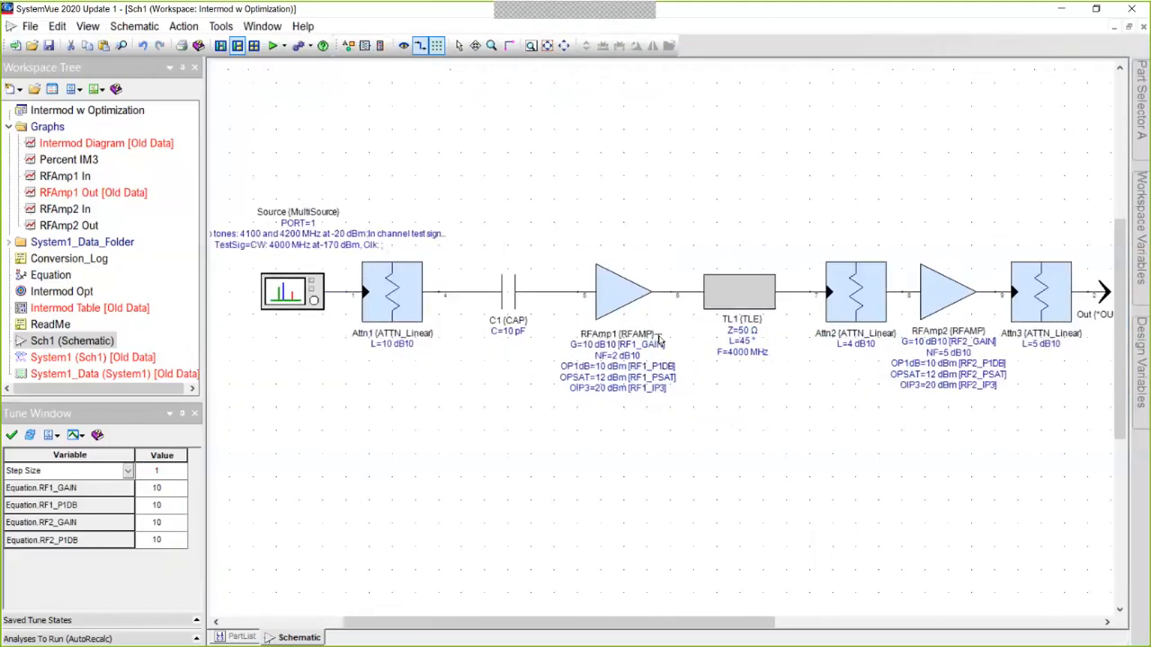
pyautogui.scroll(3, 666, 345)
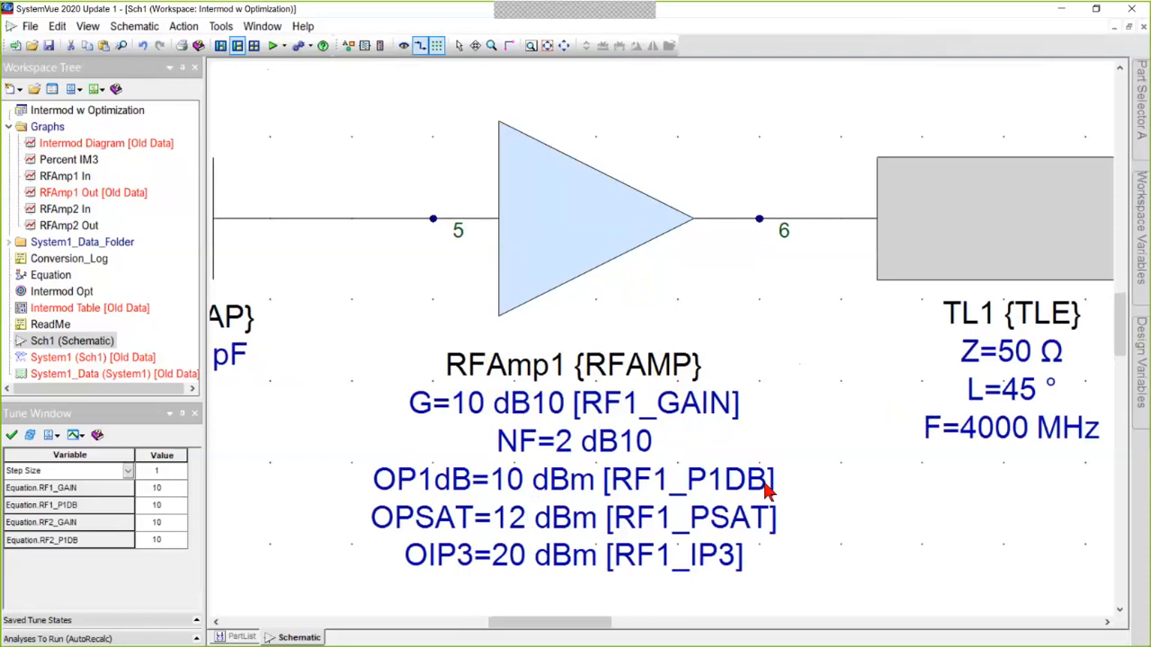
pyautogui.doubleClick(558, 219)
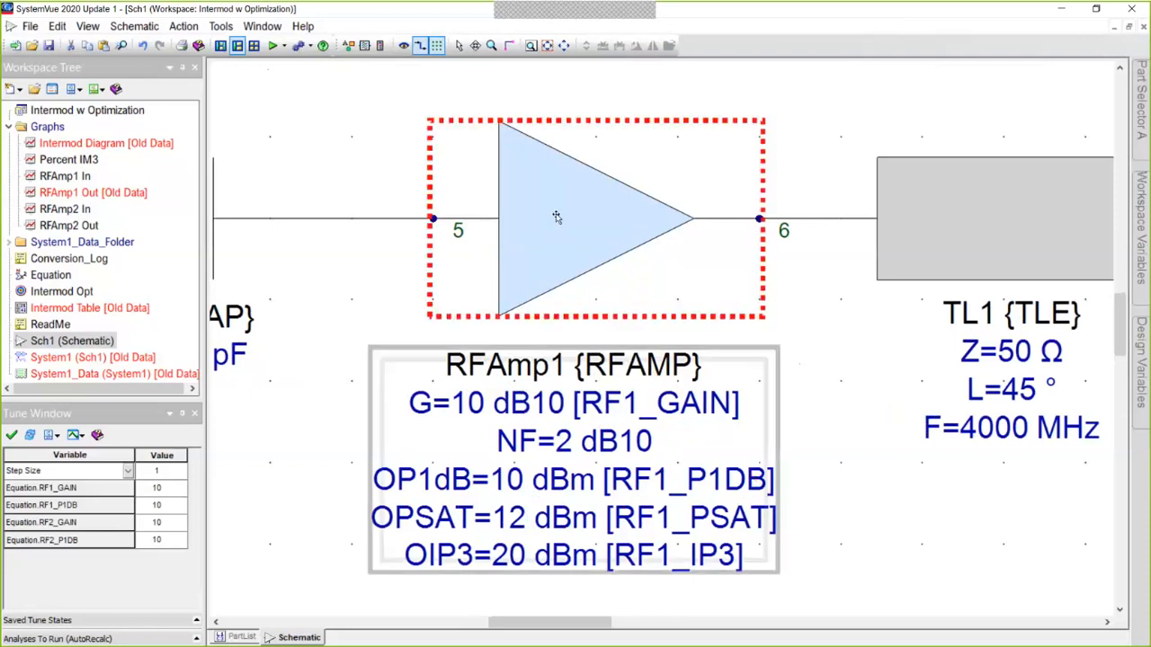
pyautogui.click(503, 298)
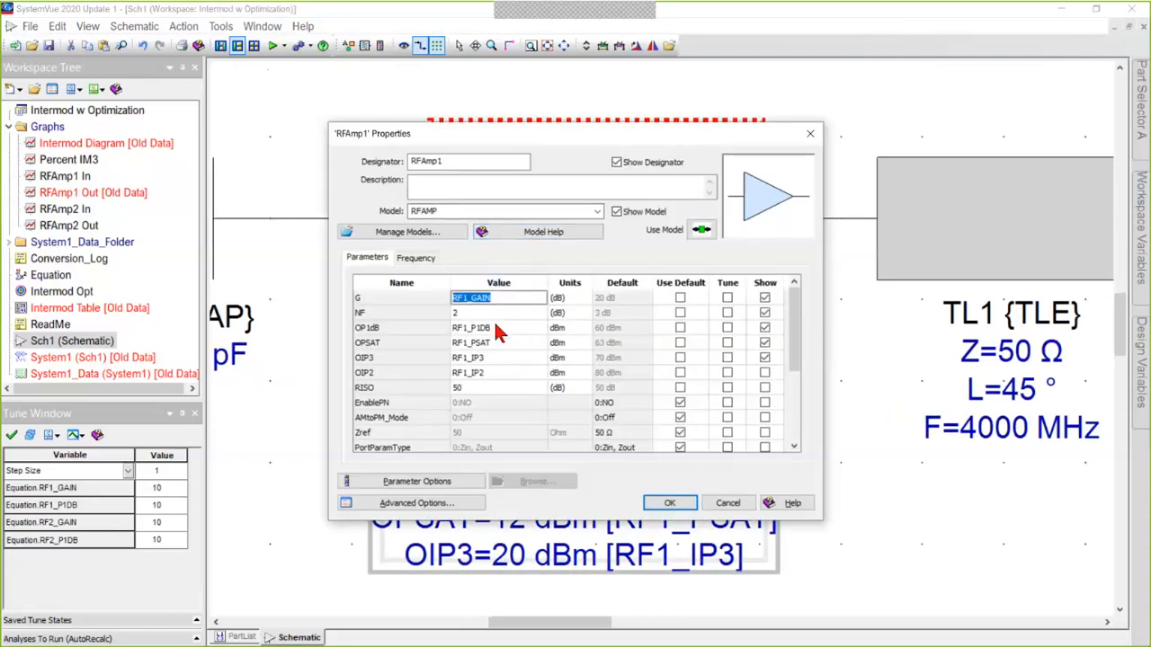
pyautogui.click(496, 330)
pyautogui.click(494, 299)
pyautogui.click(499, 329)
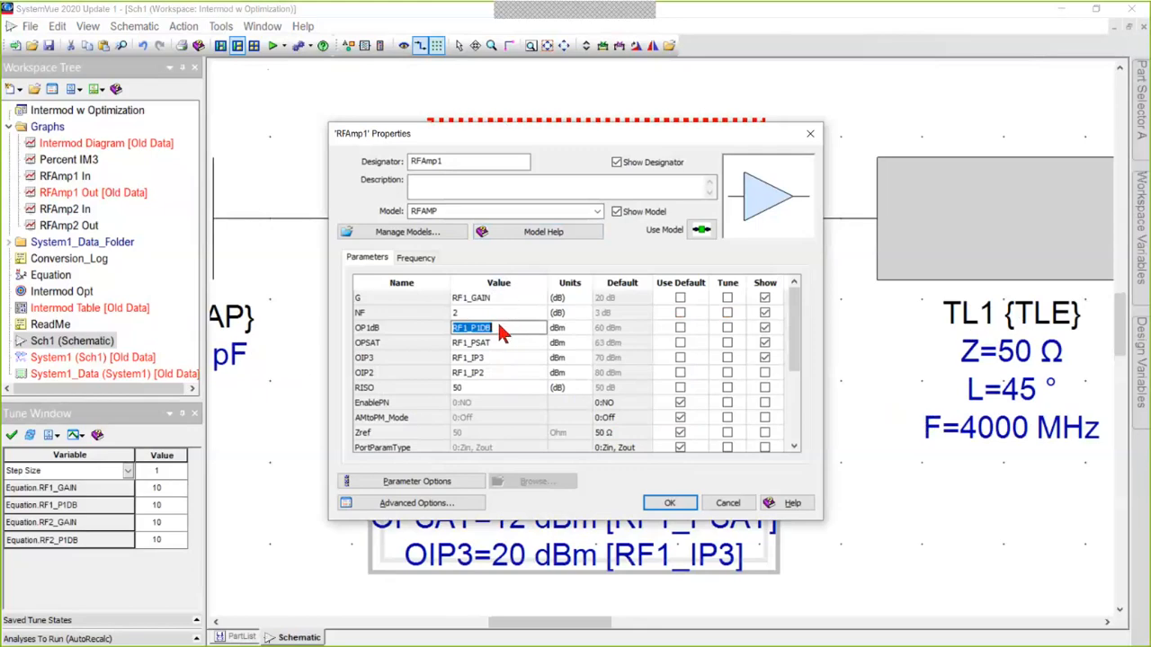
pyautogui.click(730, 506)
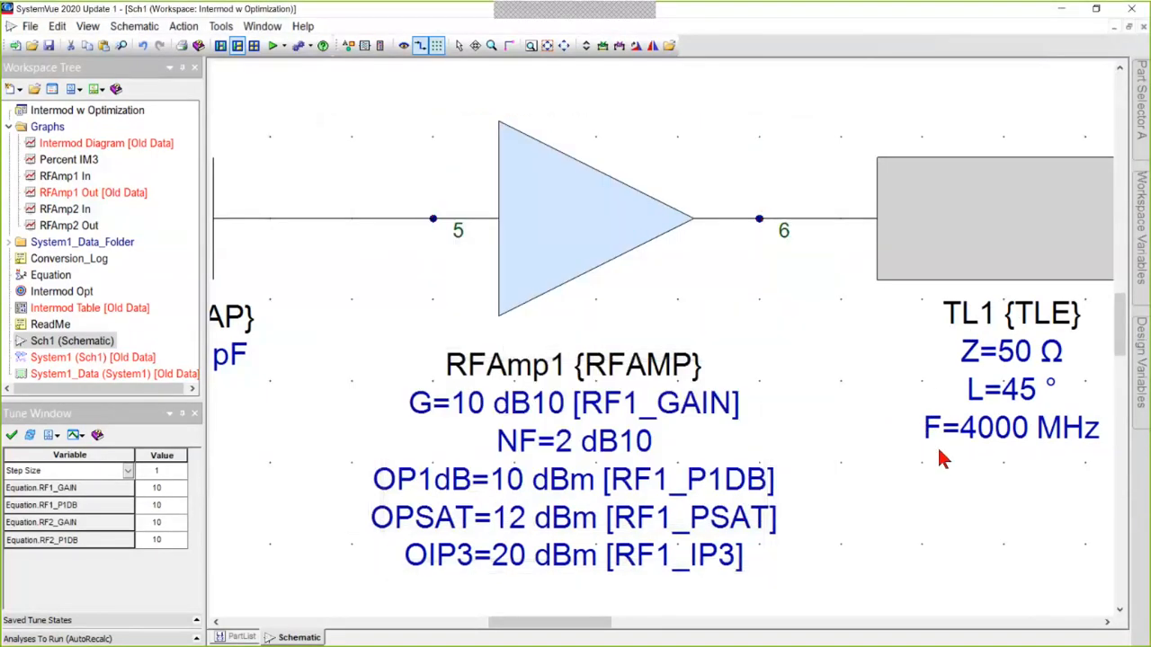
# - Examine RFAmp2's parameter variables up close in the schematic and return to the tiled window layout
pyautogui.scroll(-6, 946, 377)
pyautogui.scroll(3, 845, 322)
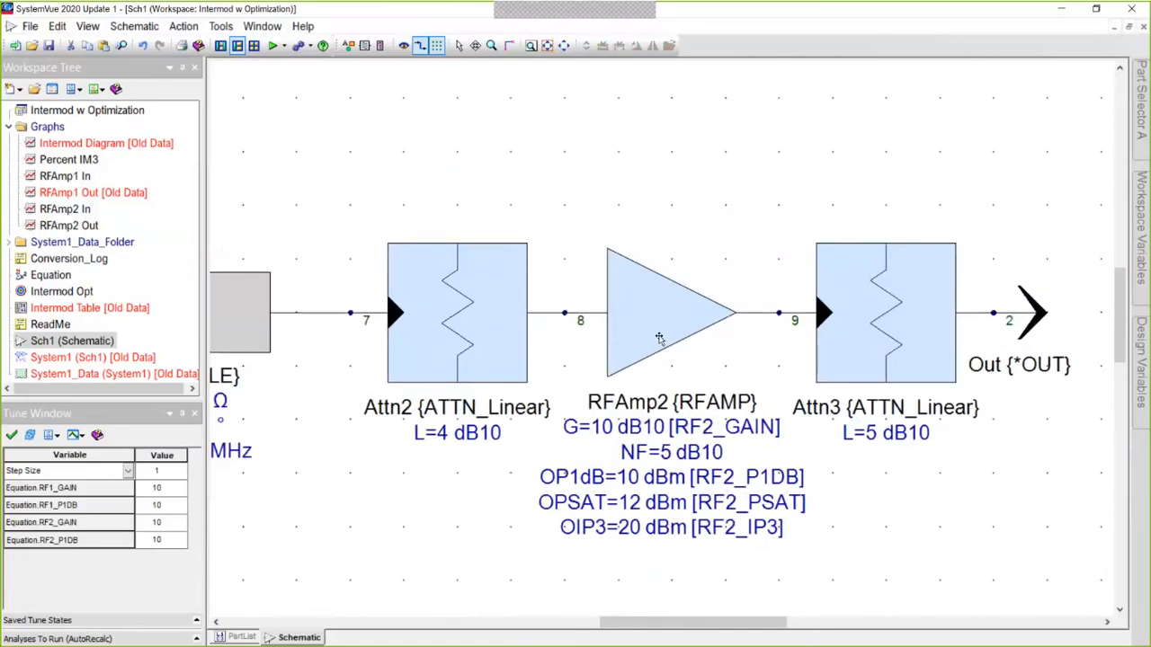
pyautogui.scroll(2, 659, 338)
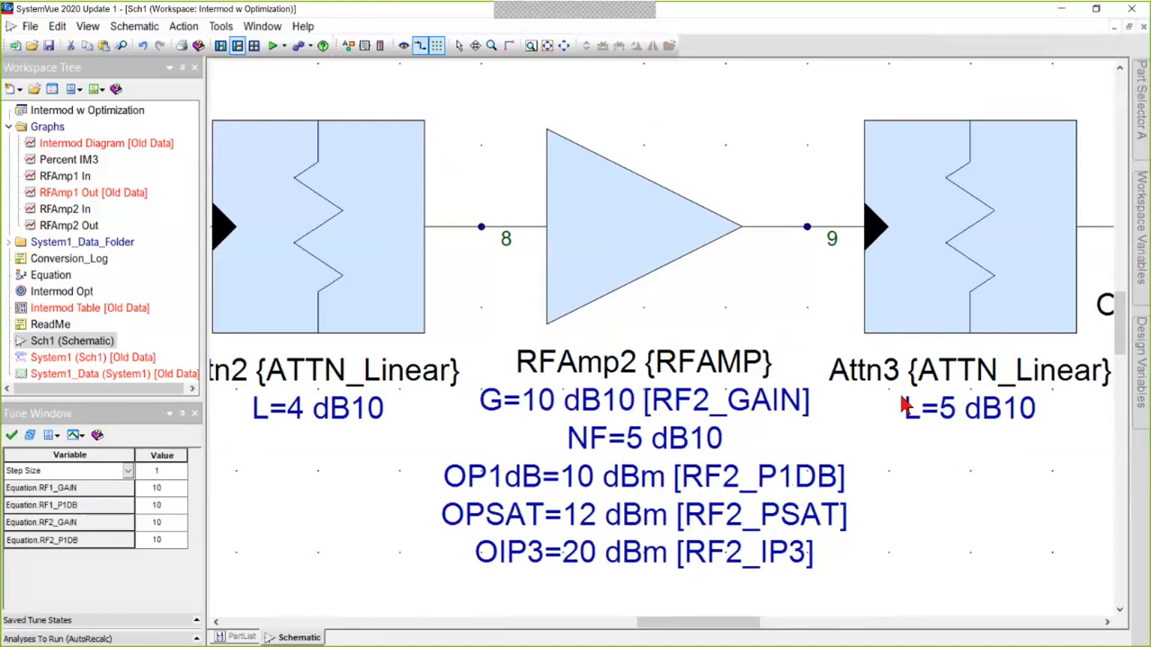
pyautogui.click(1129, 29)
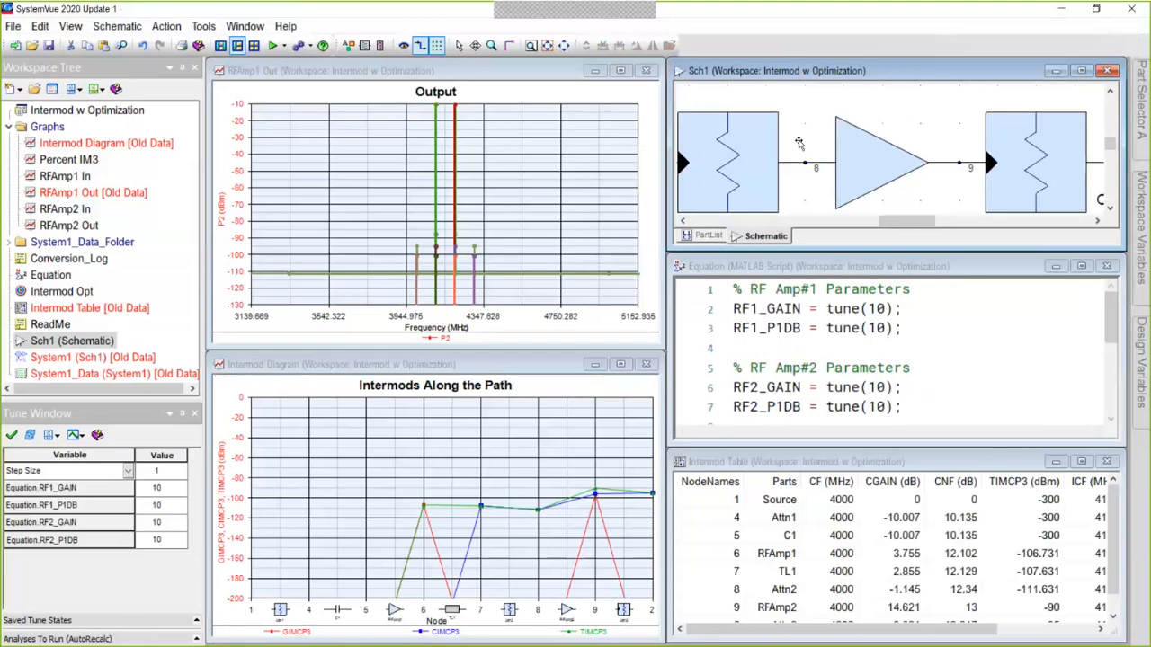
pyautogui.click(13, 89)
pyautogui.moveTo(165, 162)
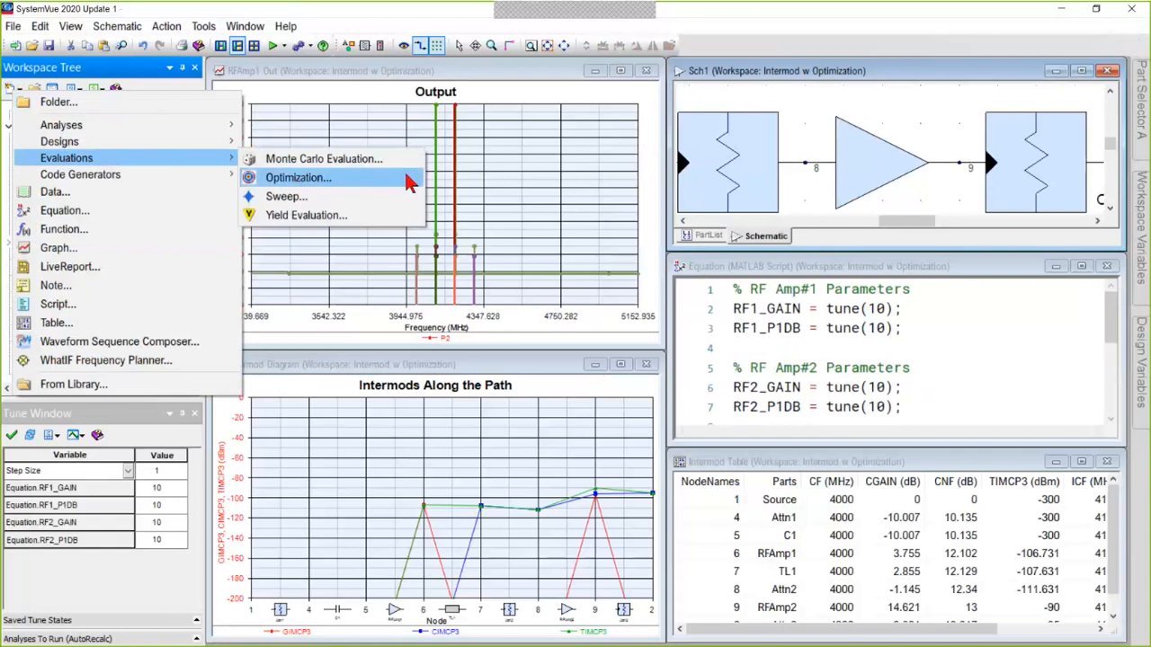
pyautogui.click(148, 571)
# - Review the goals and variable limits in the Intermod Opt optimization properties, widening the Measurement column, and close without saving
pyautogui.doubleClick(77, 297)
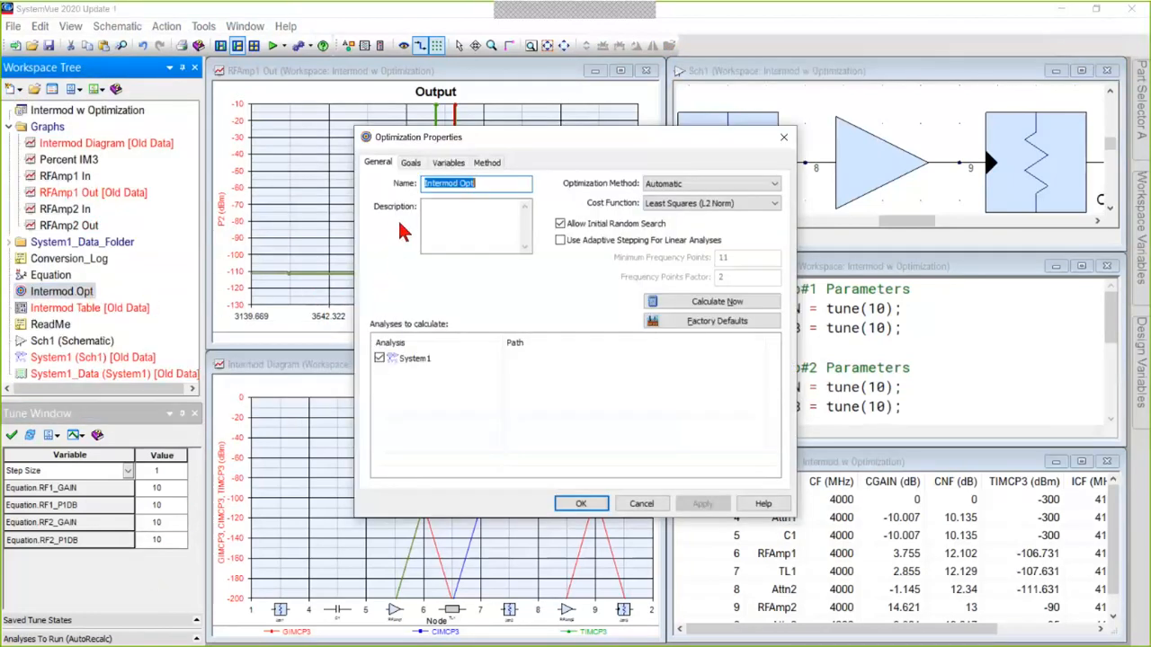
pyautogui.click(412, 166)
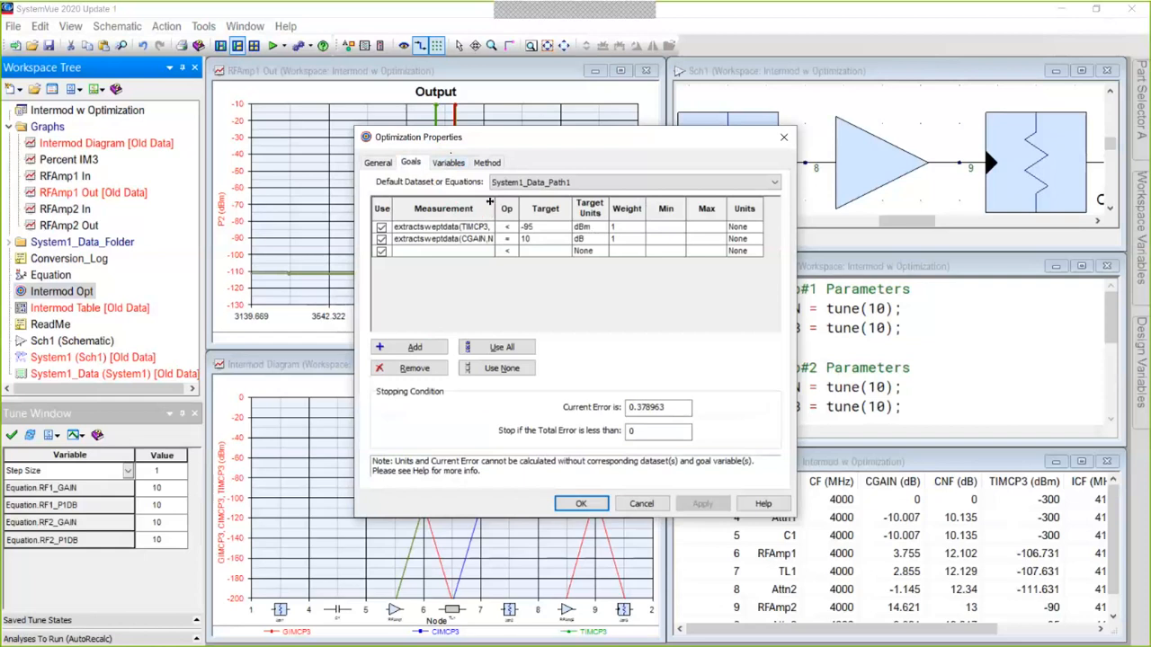
pyautogui.moveTo(493, 201); pyautogui.dragTo(550, 201)
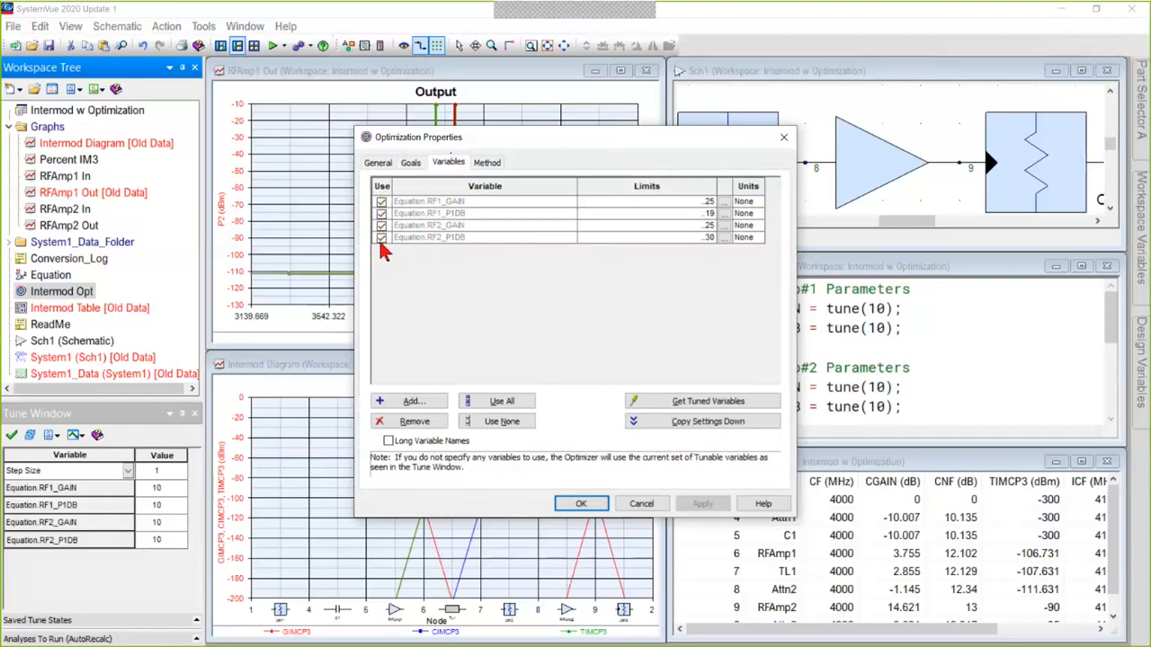
pyautogui.click(644, 504)
# - Run the Intermod Opt optimization, watching CGAIN and TIMCP3 in the maximized Intermod Table, and stop the run once the goals are met
pyautogui.rightClick(67, 291)
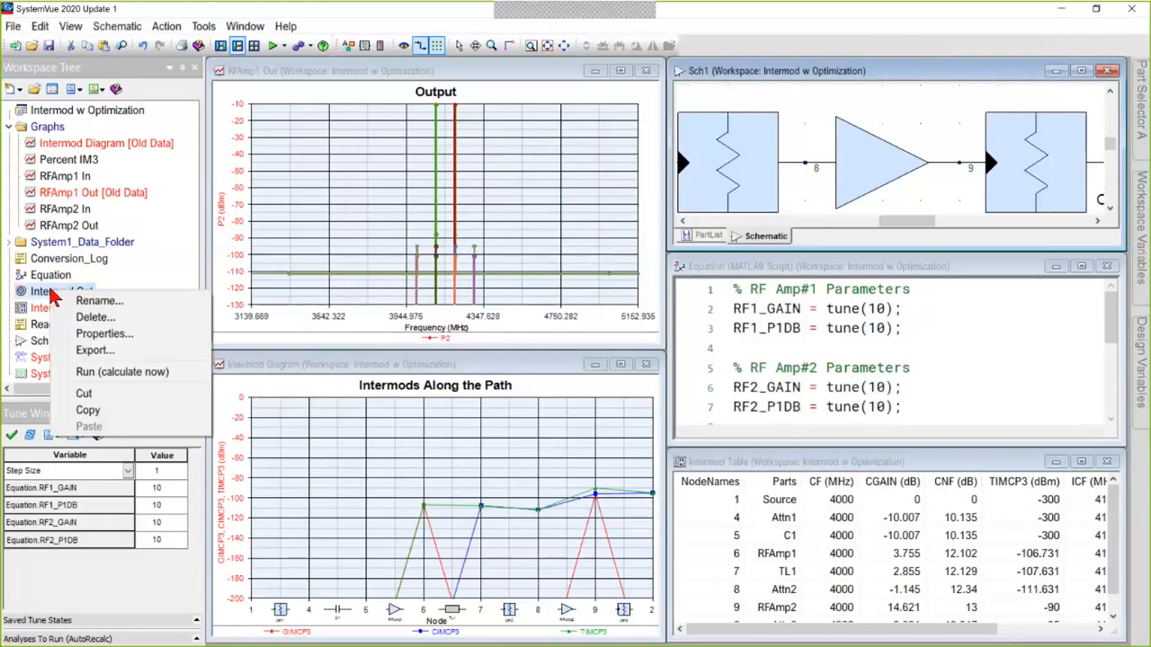
pyautogui.click(191, 373)
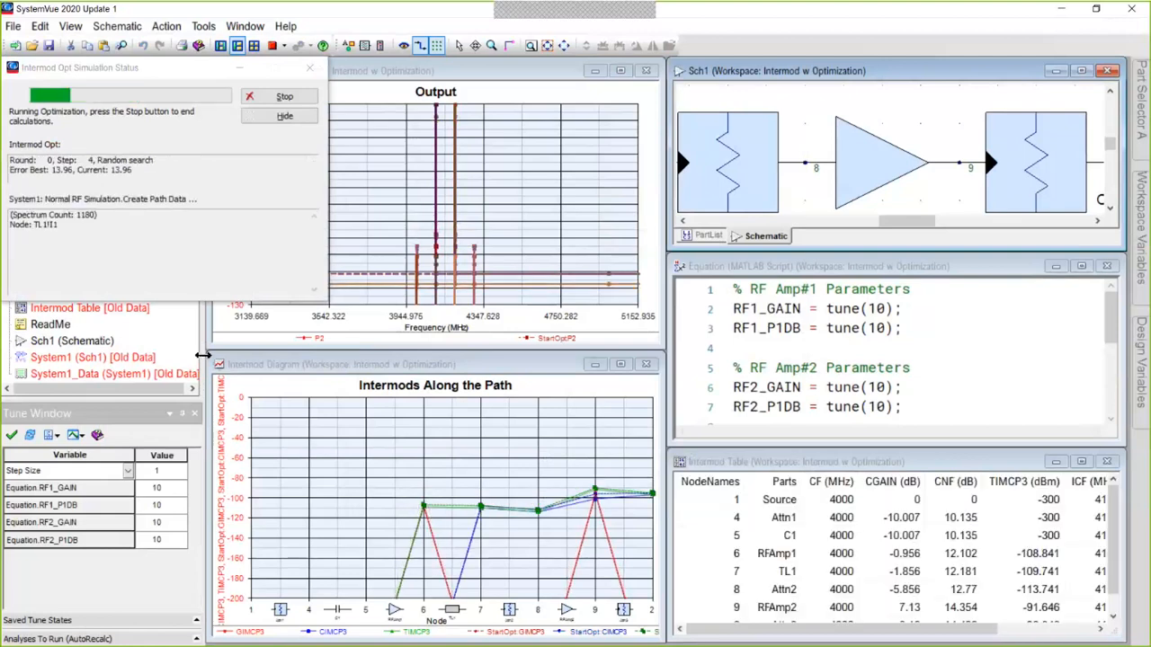
pyautogui.click(1082, 463)
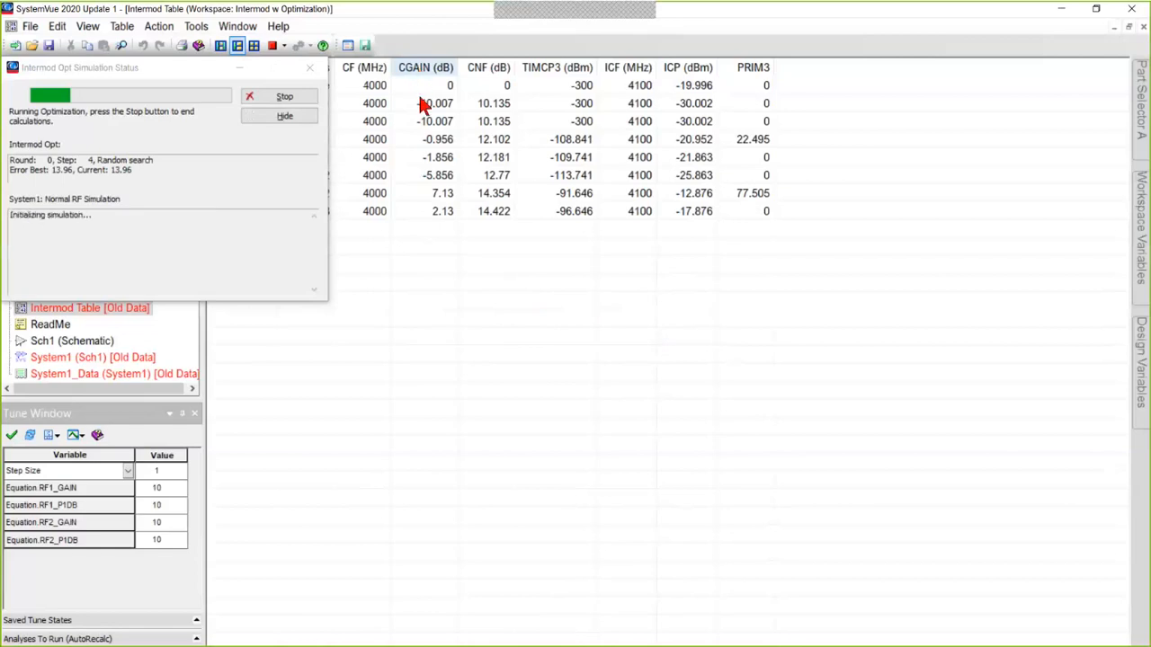
pyautogui.click(419, 218)
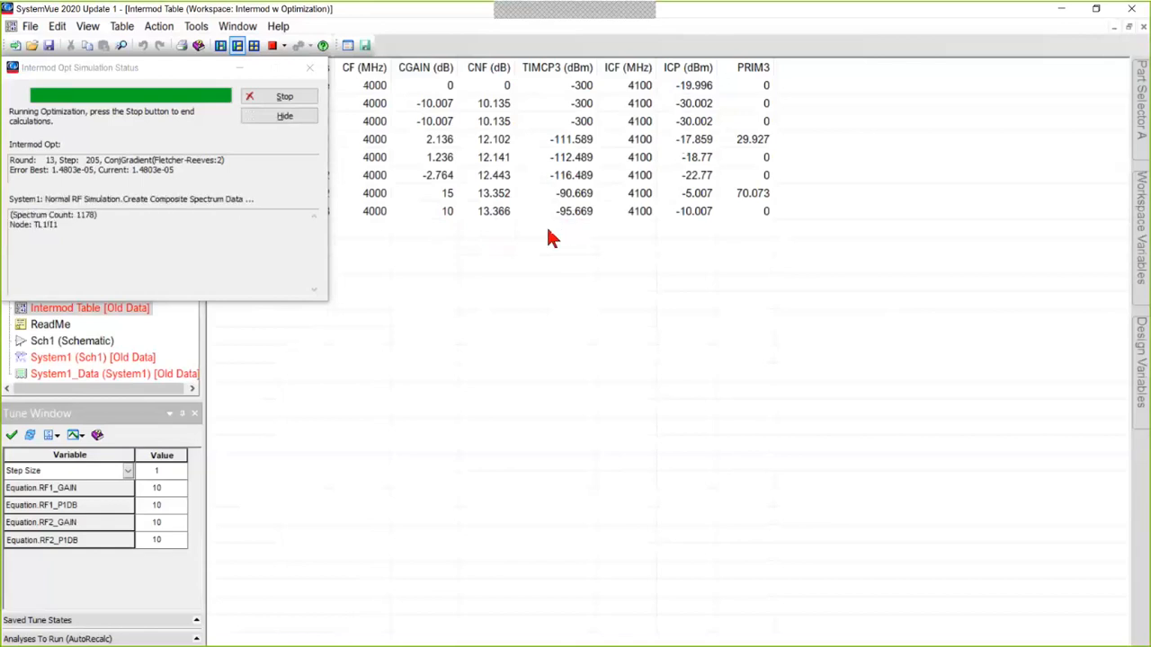
pyautogui.click(282, 97)
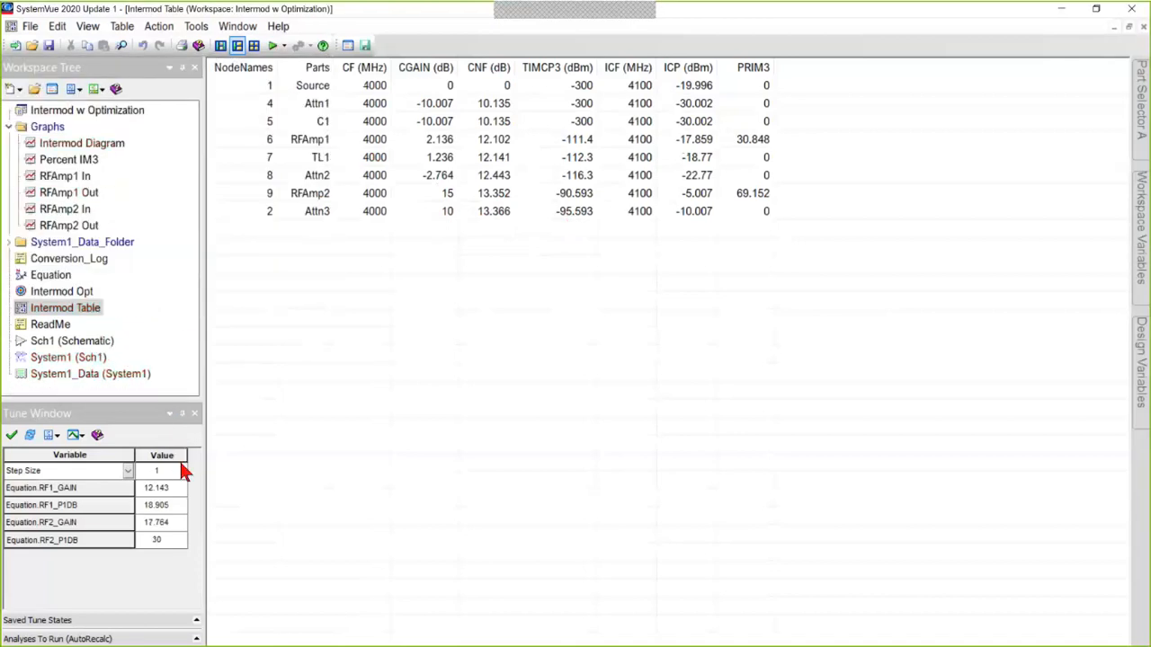
# - Review the optimized variable values in the Tune Window and return the Intermod Table to the tiled layout to compare the graphs
pyautogui.click(141, 413)
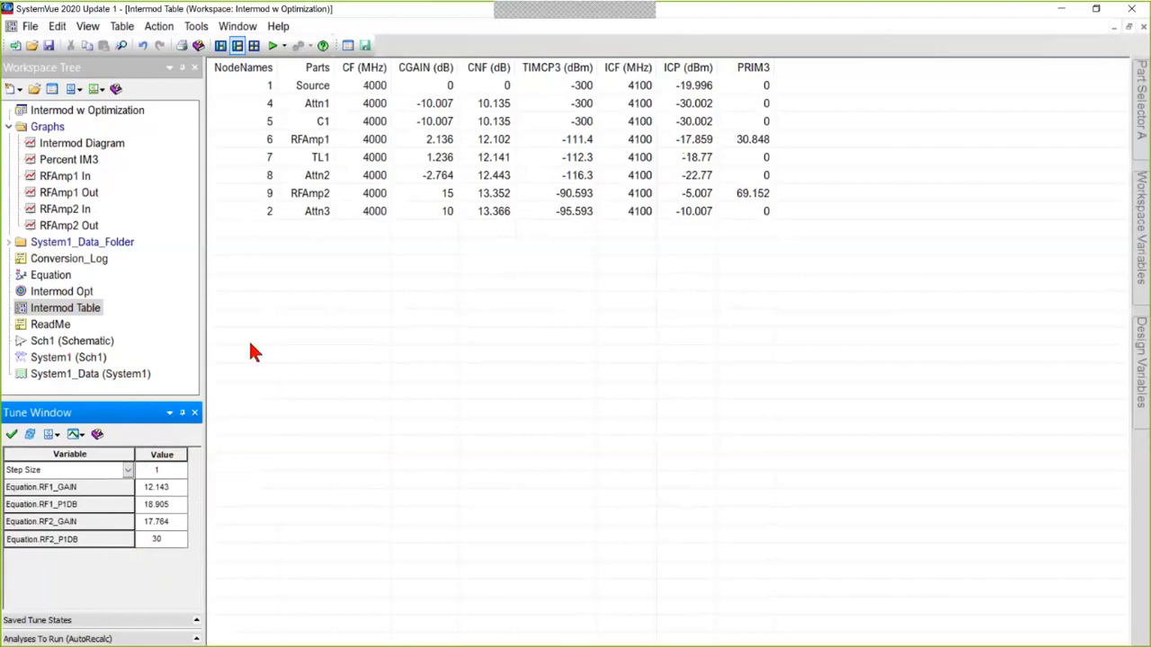
pyautogui.click(1128, 26)
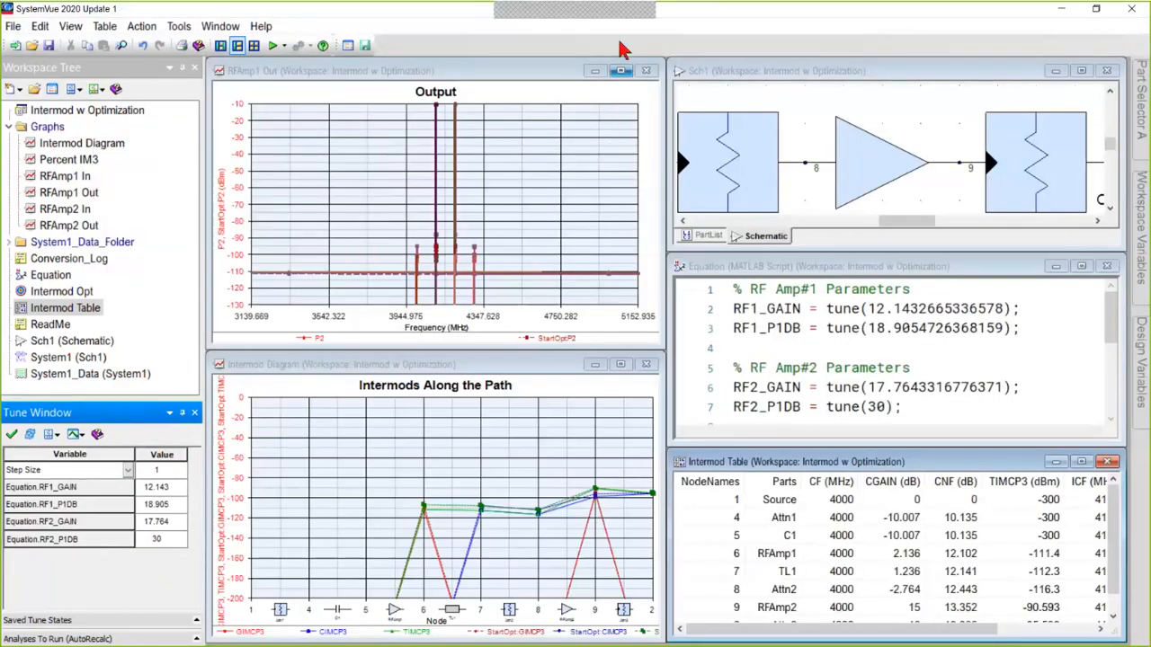
pyautogui.click(655, 20)
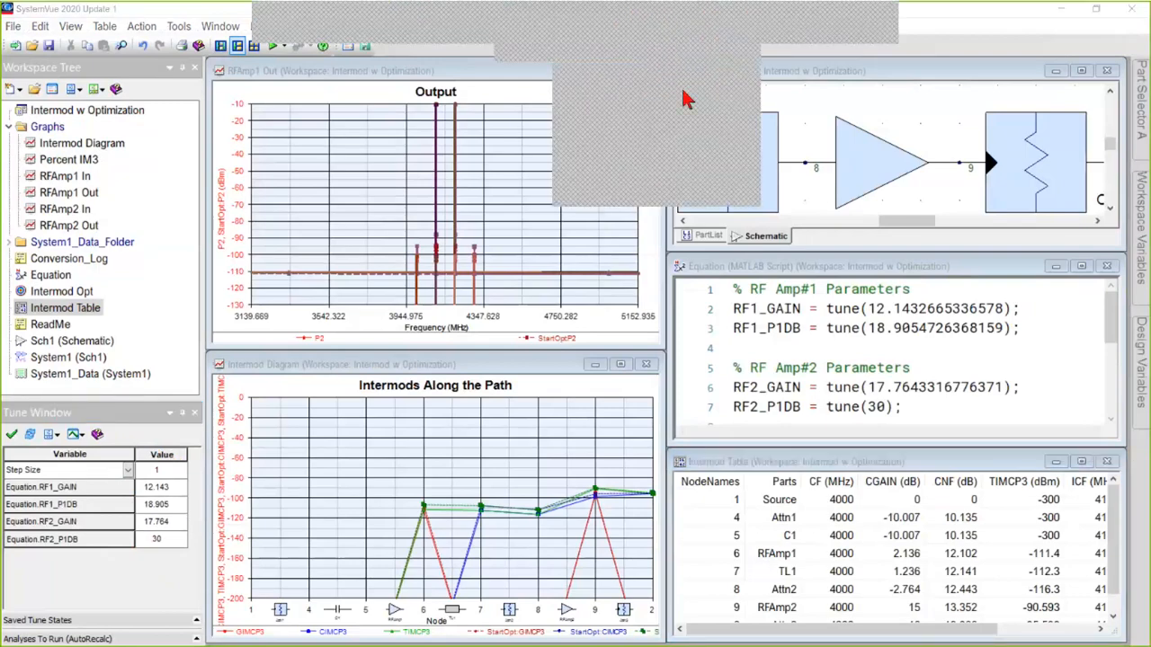